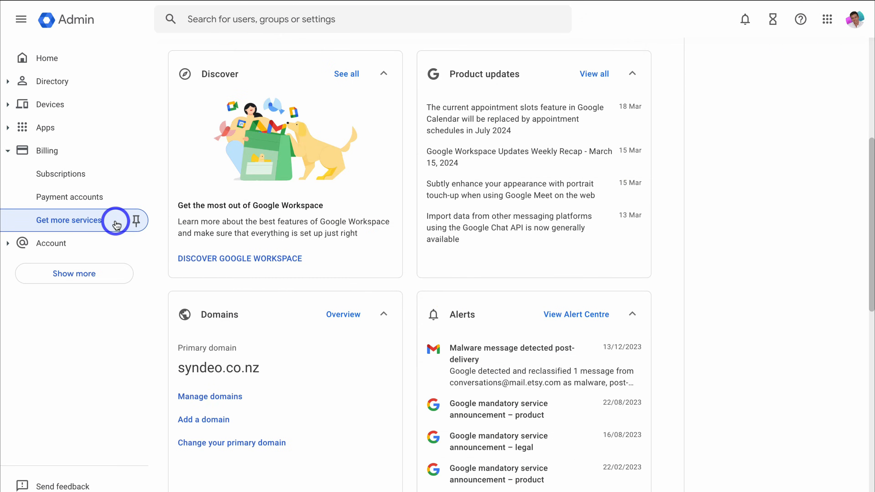
# - Browse the Gemini for Google Workspace plans for sale and confirm Gemini Business is already purchased
pyautogui.click(117, 224)
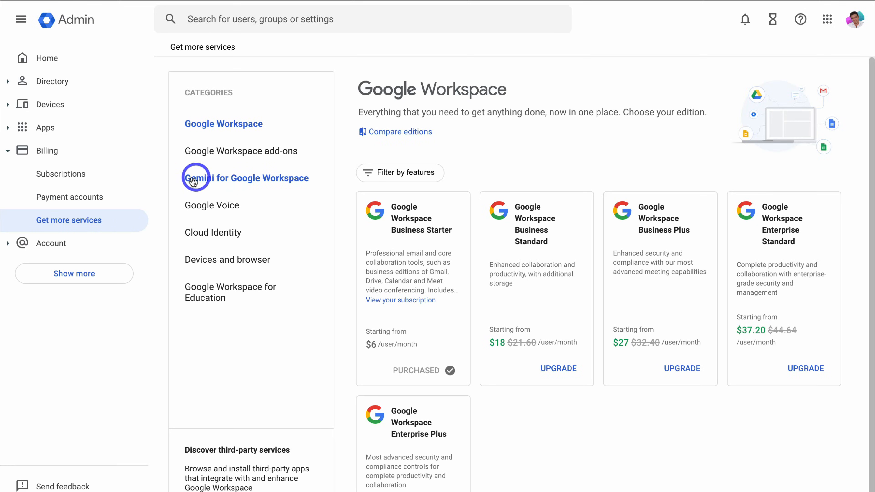
pyautogui.click(313, 182)
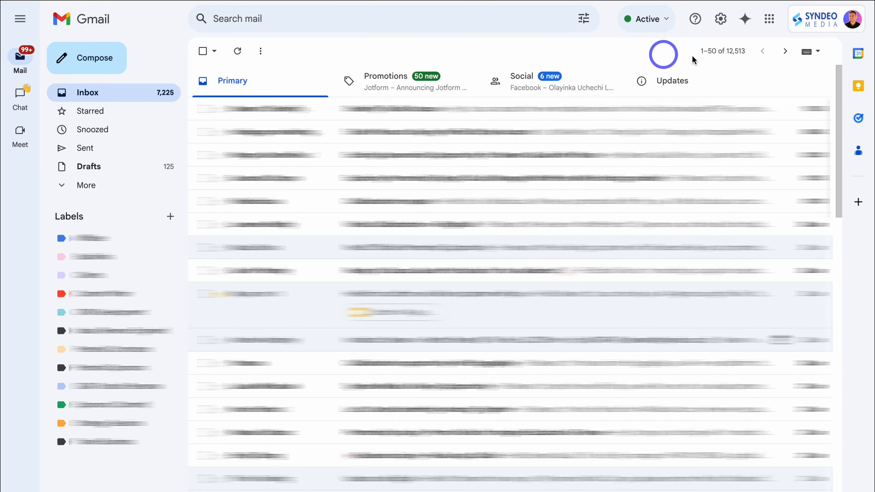
# - Open the Gemini side panel from the sparkle icon in Gmail's top bar
pyautogui.click(743, 21)
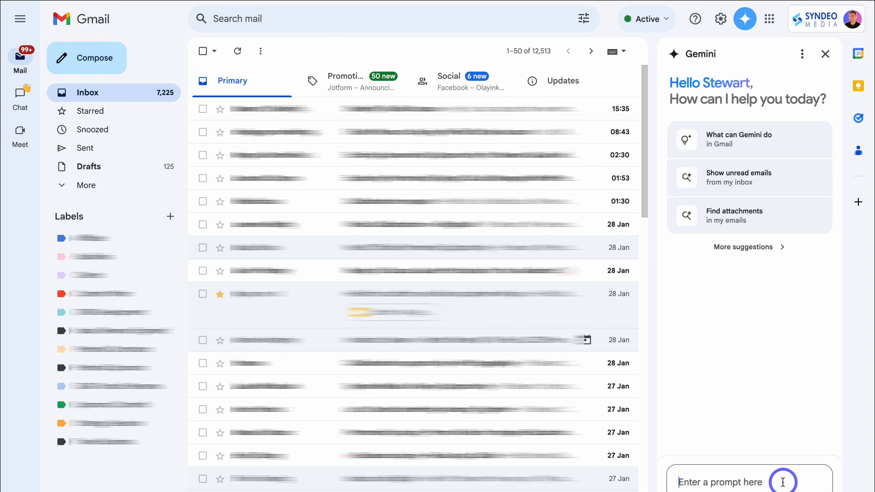
# - Ask Gemini for emails with attachments since 1 January, then for all emails unopened this year
pyautogui.write('Please show emails that have arrived with attachments between the 1st of Jan and now.')
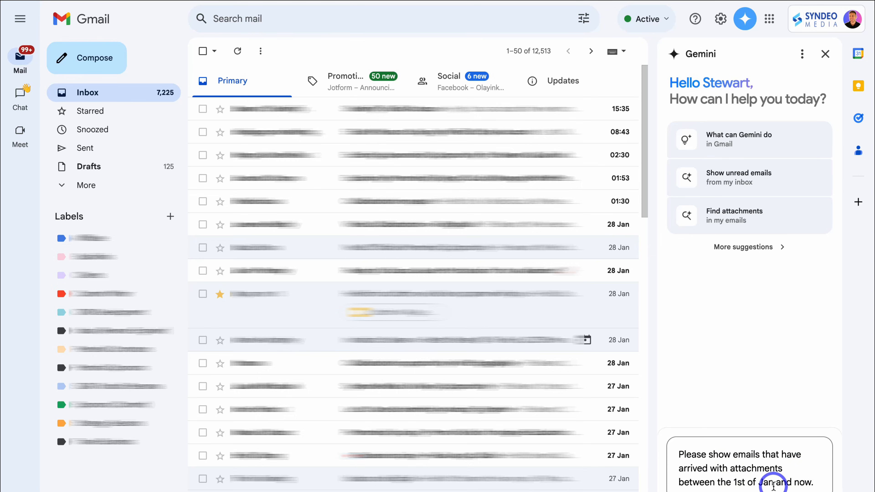
pyautogui.click(819, 481)
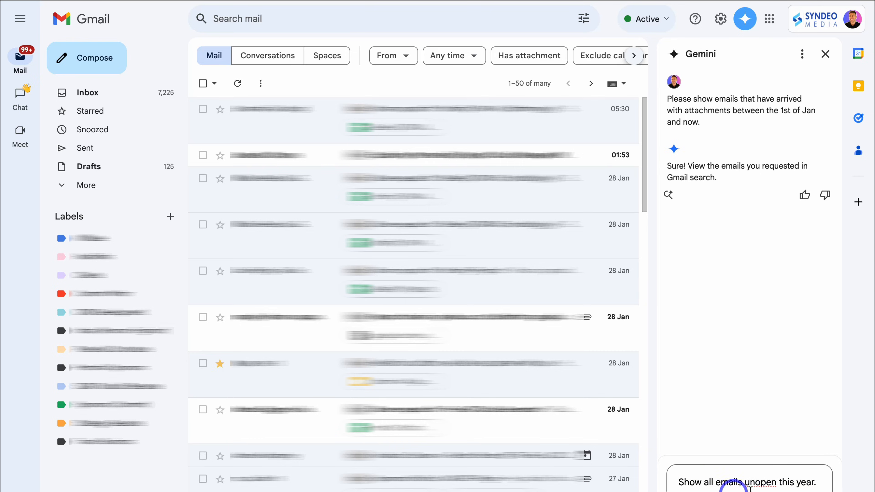
pyautogui.press('Return')
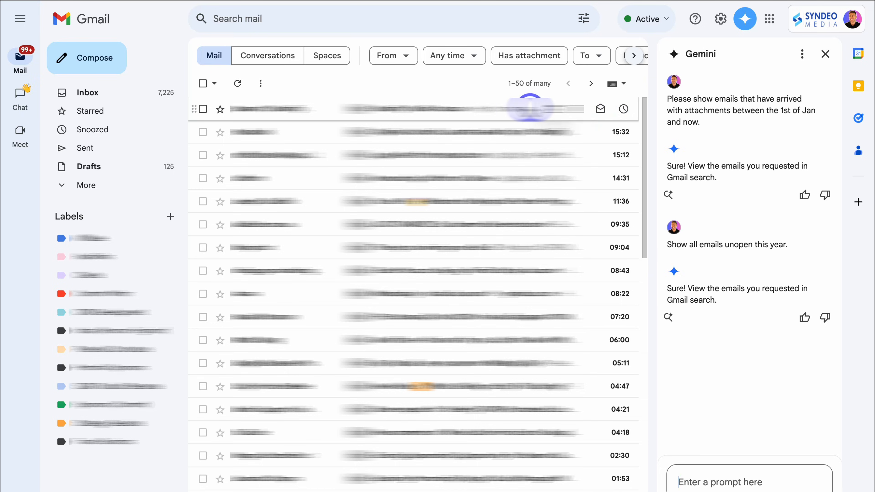
# - Open the 'Sheetify Toolkit Access' email and get Gemini's summary and three suggested replies
pyautogui.click(528, 108)
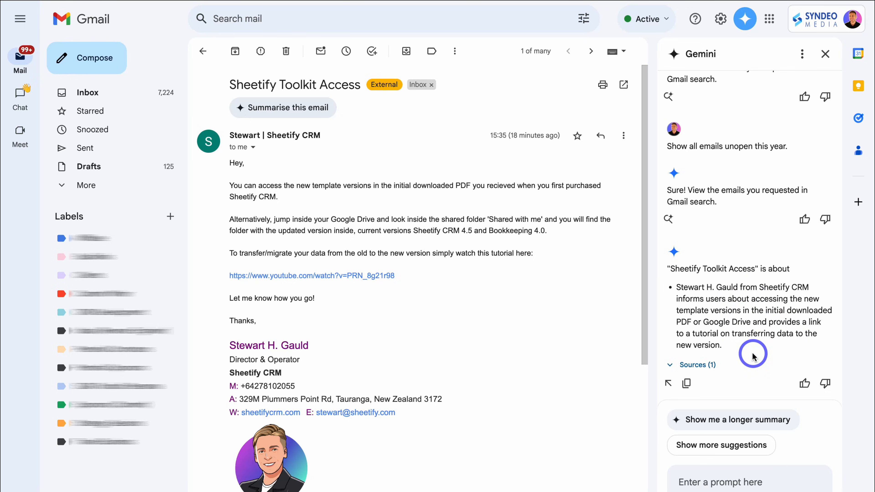
pyautogui.click(746, 446)
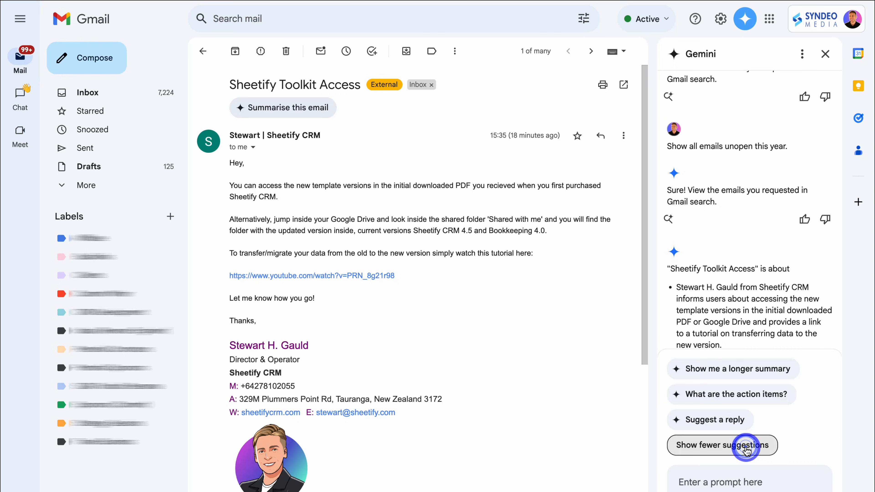
pyautogui.click(723, 420)
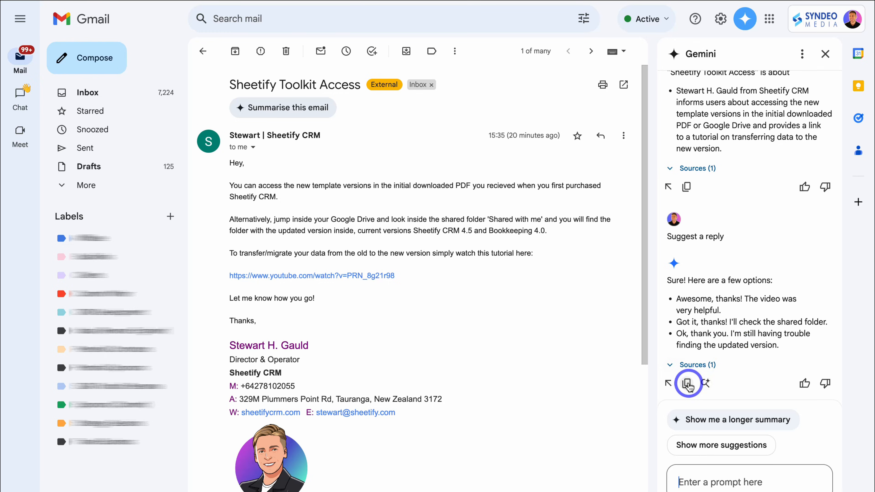
# - Insert Gemini's replies, keeping only the unbulleted line 'Awesome, thanks! The video was very helpful.'
pyautogui.click(668, 384)
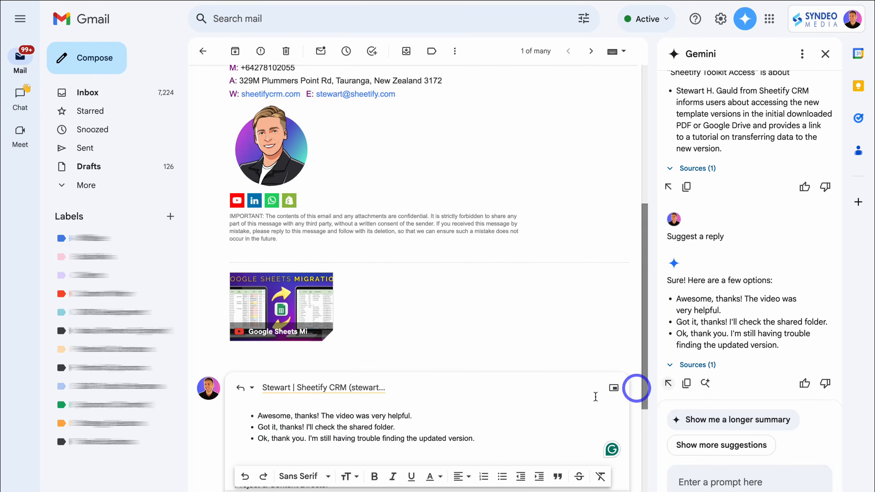
pyautogui.moveTo(478, 436); pyautogui.dragTo(453, 435)
pyautogui.press('BackSpace')
pyautogui.tripleClick(264, 416)
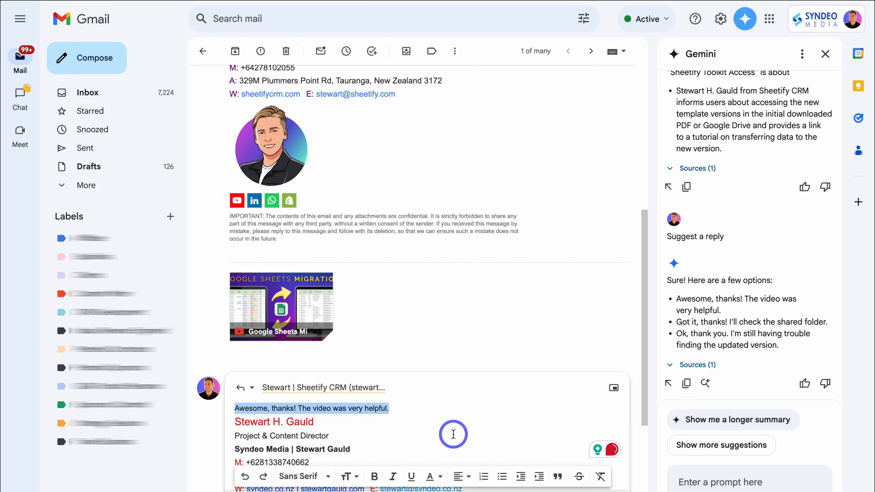
pyautogui.click(453, 435)
pyautogui.click(412, 408)
pyautogui.press('Return')
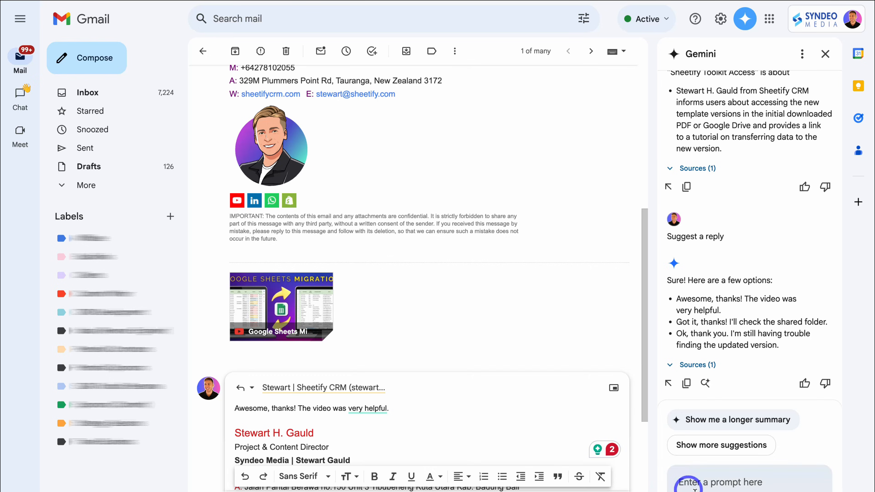
# - Ask Gemini about events tomorrow 1–3pm, then paste the Strategy Session booking request
pyautogui.click(704, 482)
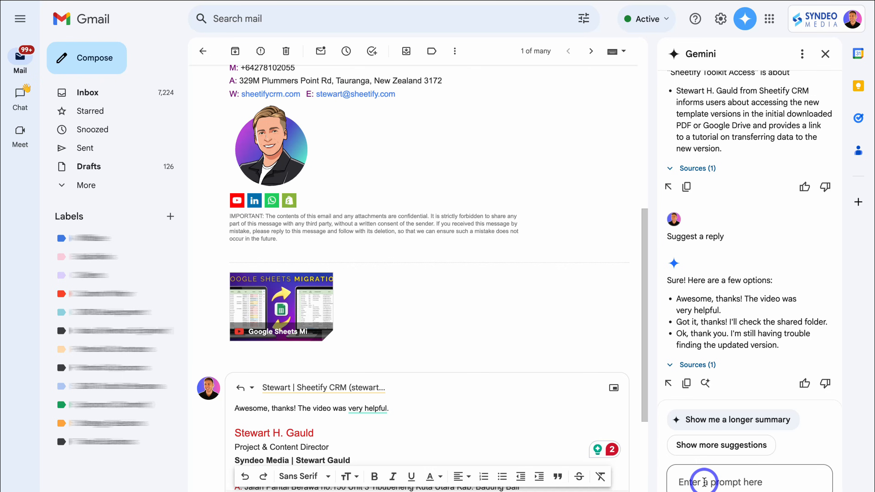
pyautogui.write('Do I have availability in my calendar tomorrow between 1 and 3pm?')
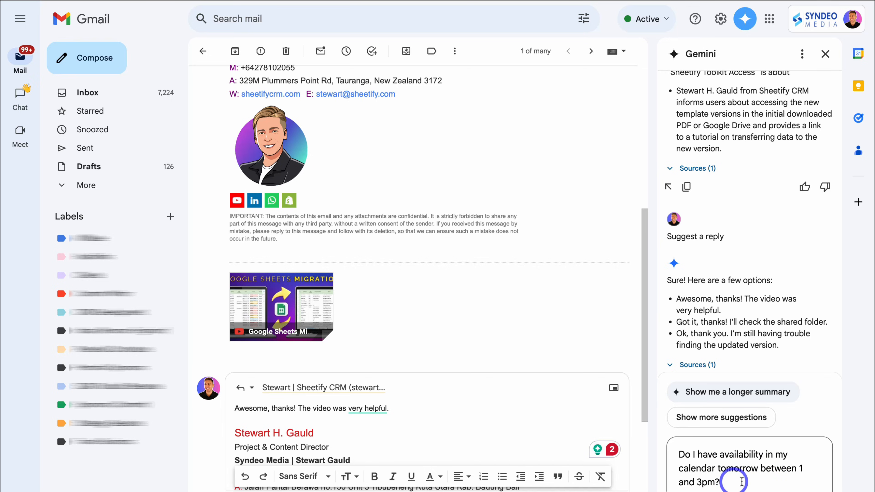
pyautogui.press('Return')
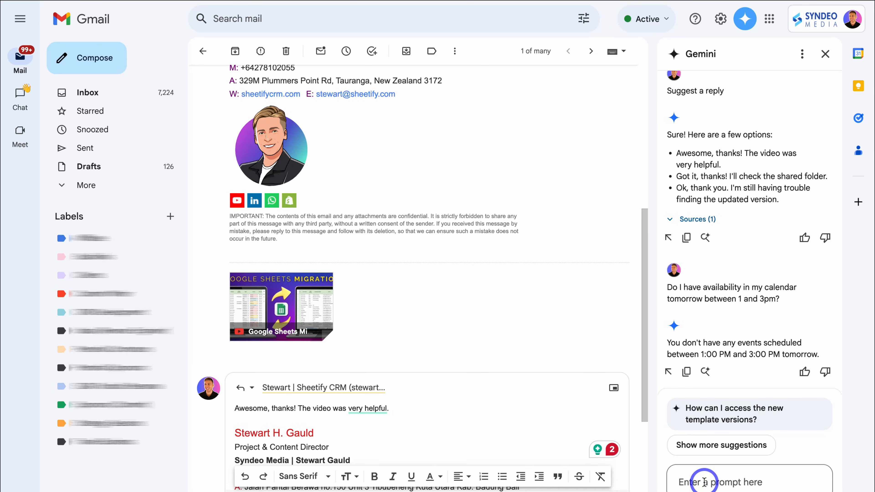
pyautogui.write('Please add a new appointment at this time with Sam Smith called Strategy Session.')
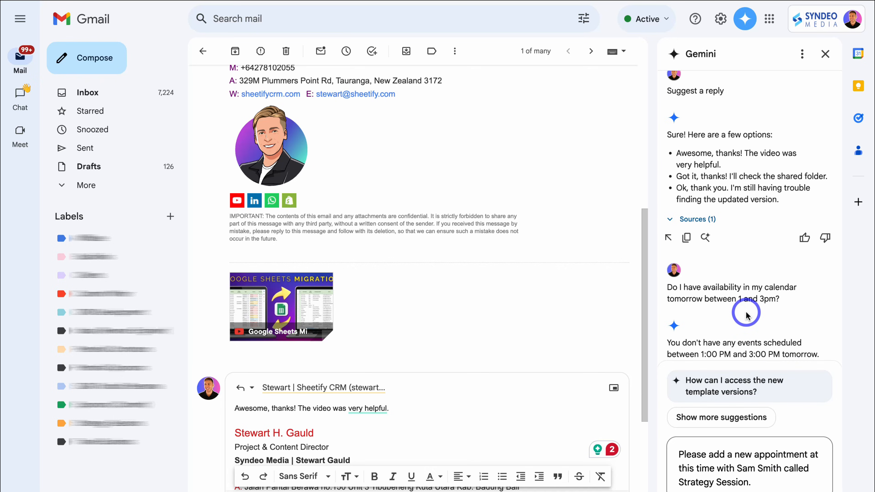
# - Book the Strategy Session for Thu, Jan 30, 1:00–2:00pm and ask Gemini to make it two hours
pyautogui.press('Return')
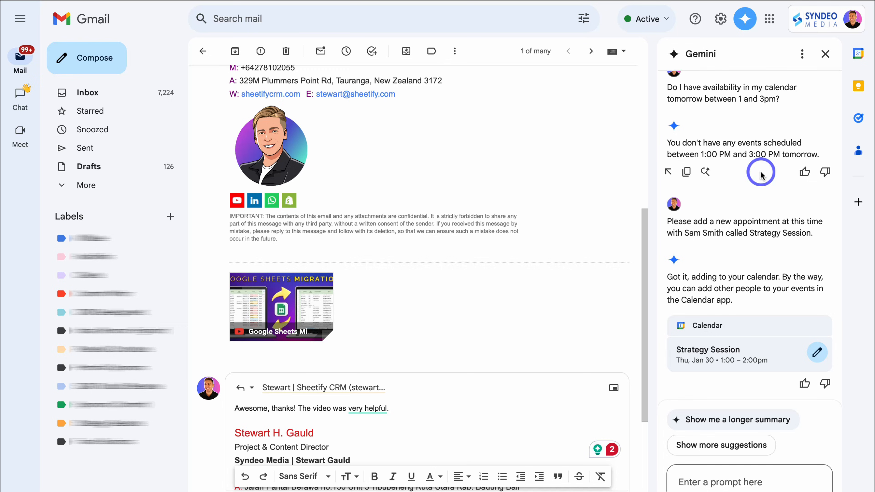
pyautogui.write('Please make the meeting two hours')
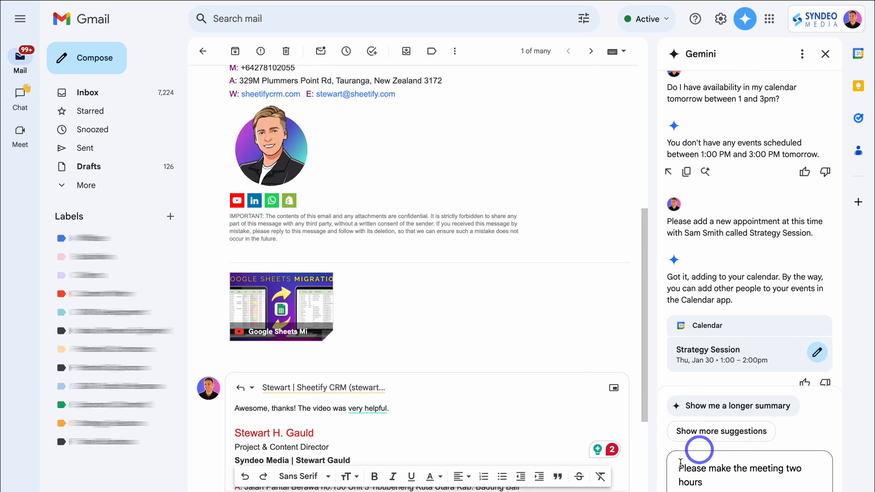
pyautogui.press('Return')
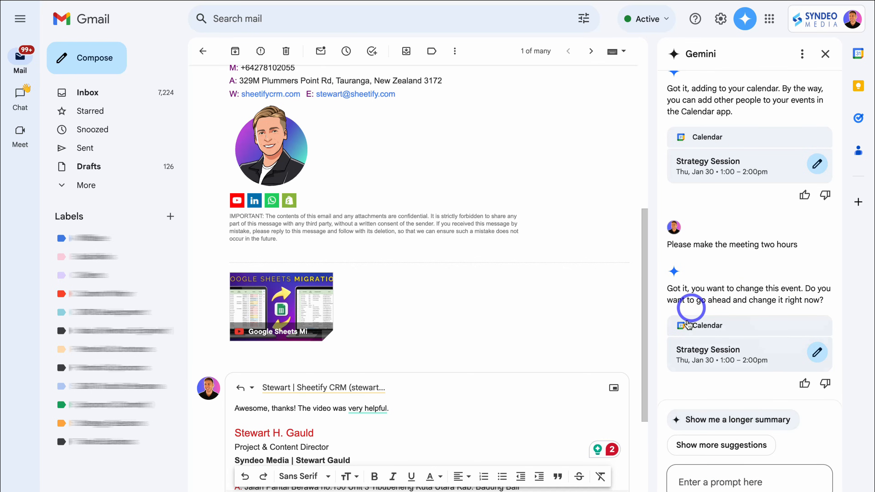
# - Edit the Strategy Session so it ends at 3:00pm and save it
pyautogui.click(818, 351)
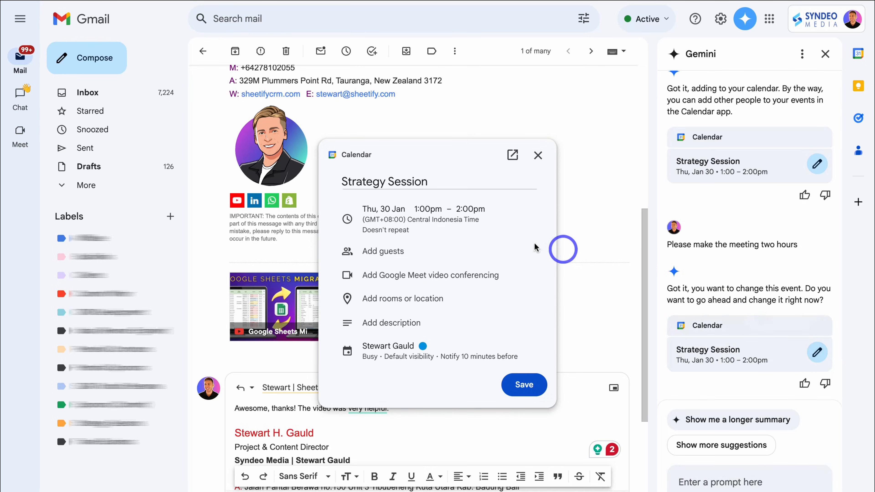
pyautogui.click(459, 221)
pyautogui.click(506, 171)
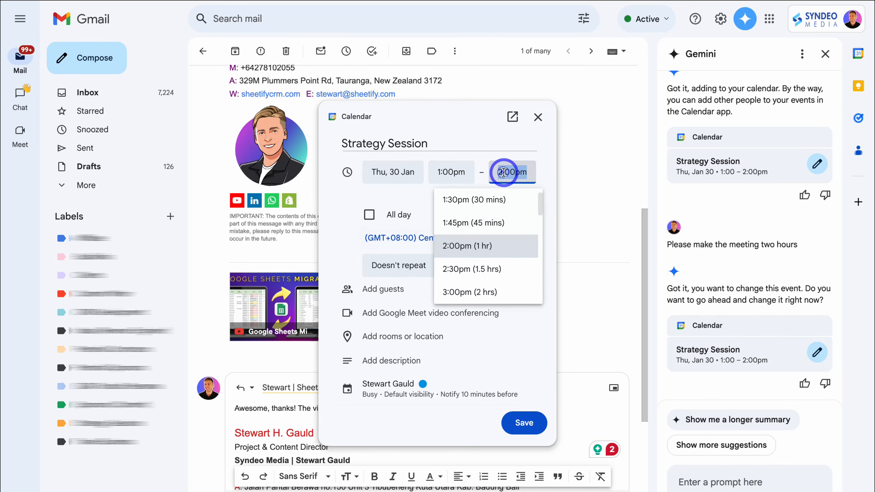
pyautogui.click(489, 292)
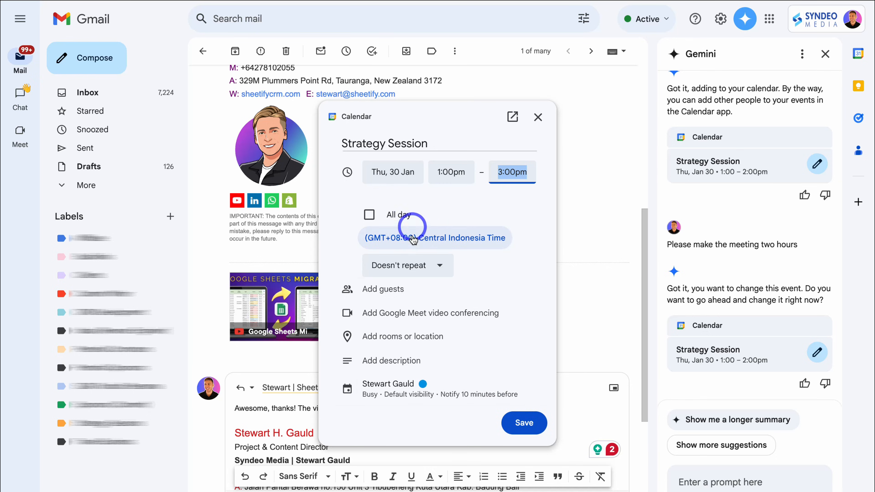
pyautogui.click(522, 424)
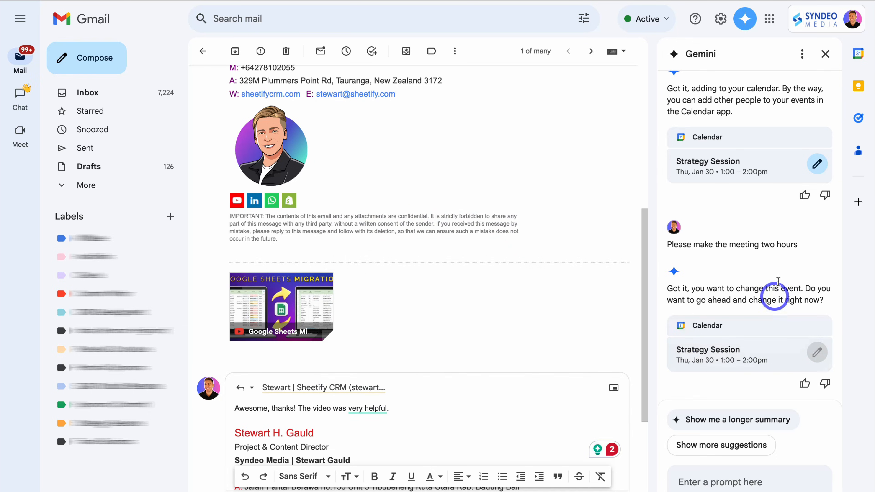
# - Clear the Gemini conversation history
pyautogui.click(801, 55)
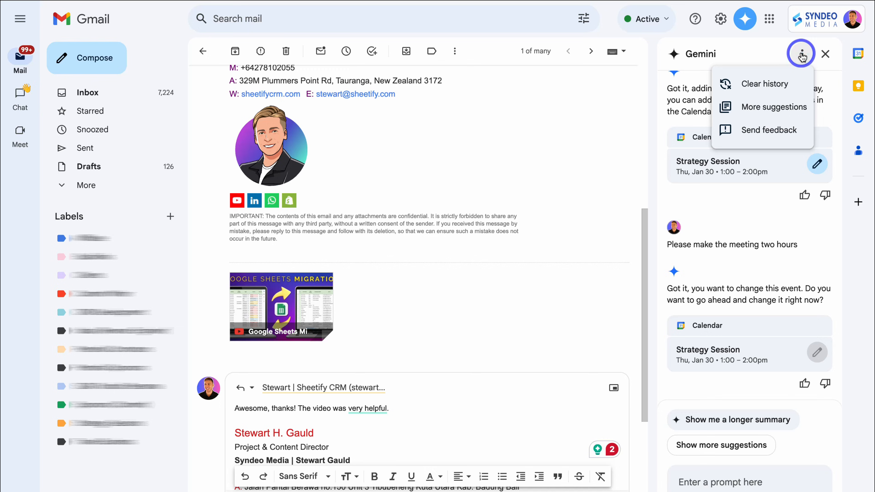
pyautogui.click(777, 84)
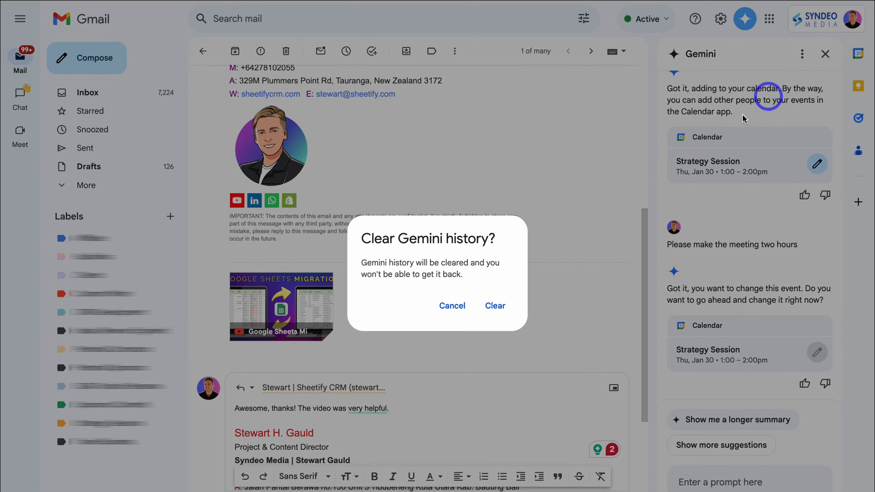
pyautogui.click(495, 306)
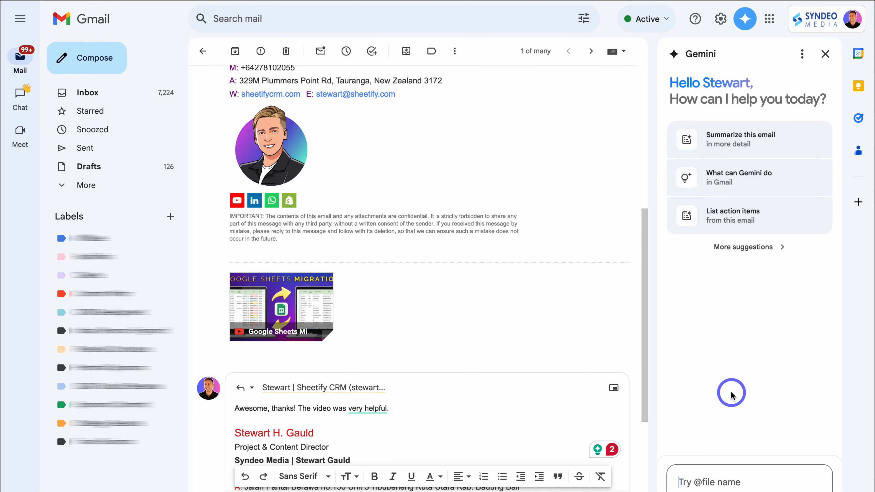
# - Ask Gemini to summarise the action plan document, referenced with an @ file mention
pyautogui.click(698, 480)
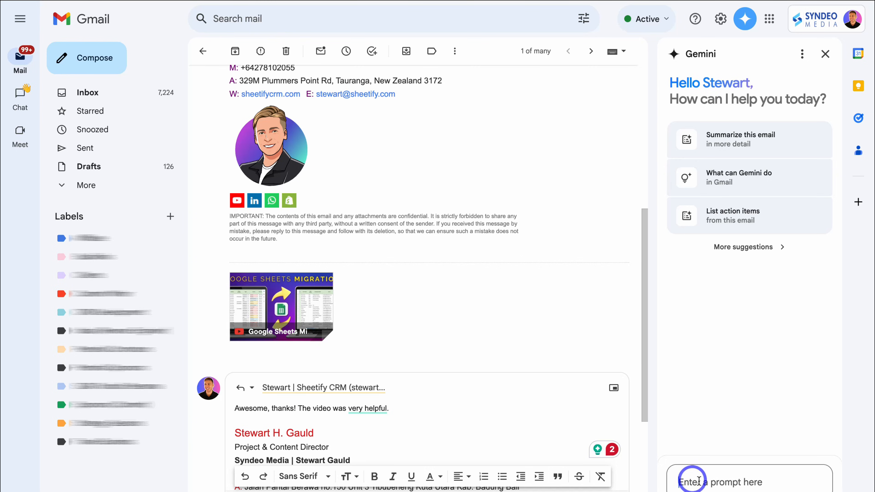
pyautogui.write('Please find Action Plan - Greg and summarise this document.')
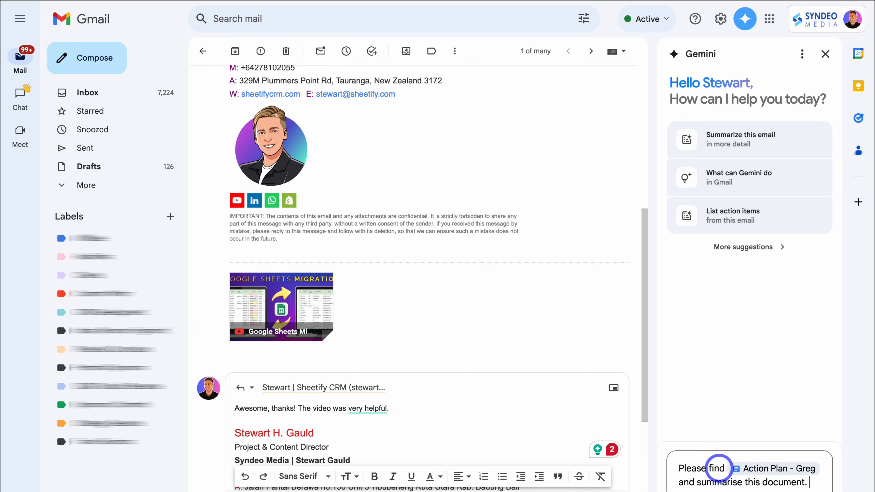
pyautogui.write('@')
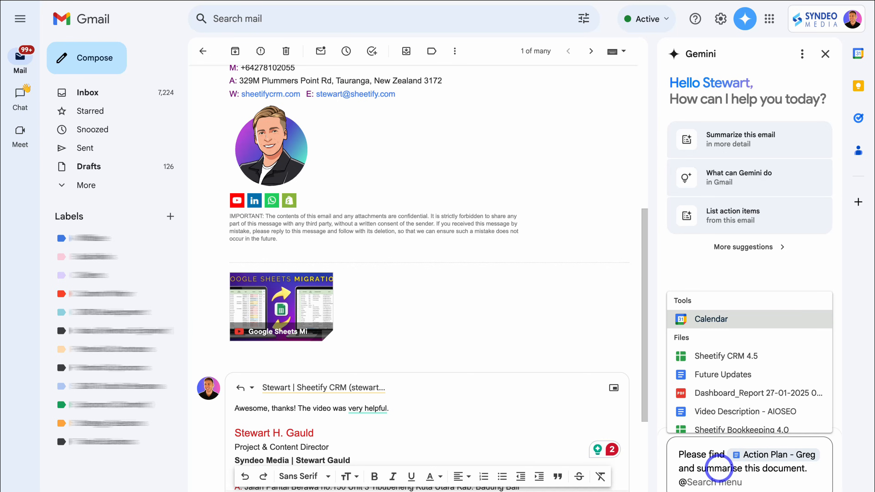
pyautogui.scroll(-5, 730, 413)
pyautogui.scroll(5, 734, 418)
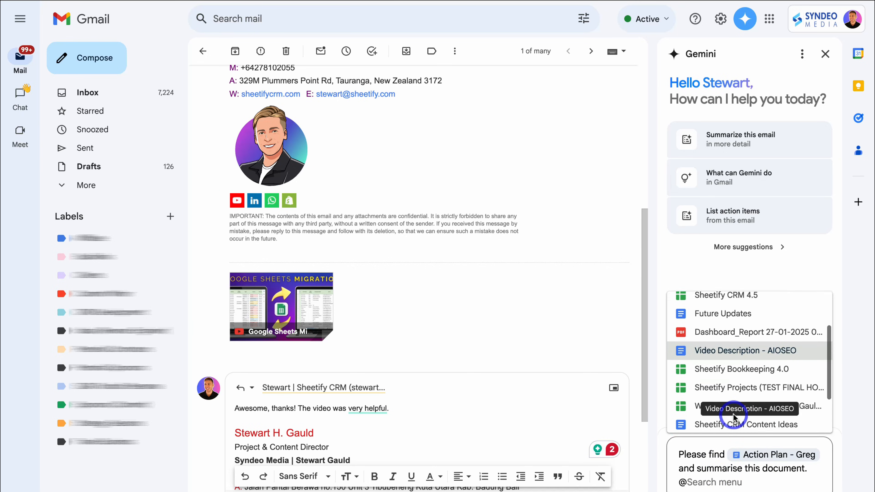
pyautogui.click(759, 480)
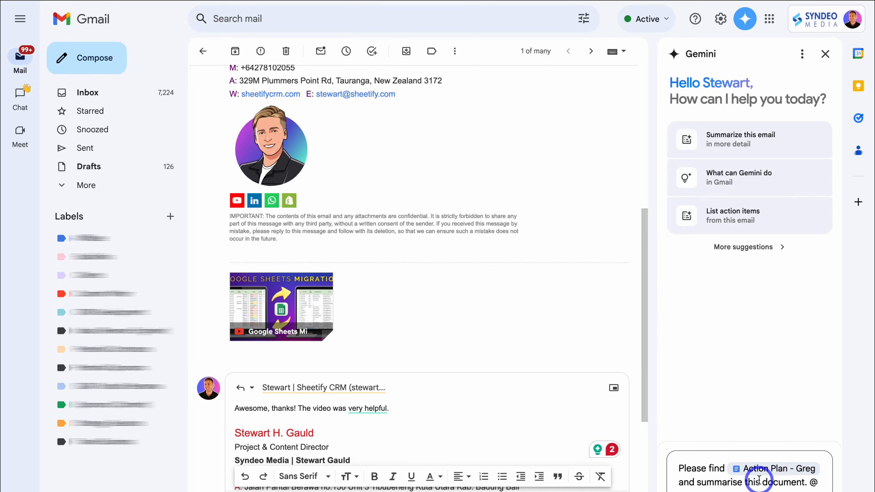
pyautogui.click(815, 481)
pyautogui.press('Return')
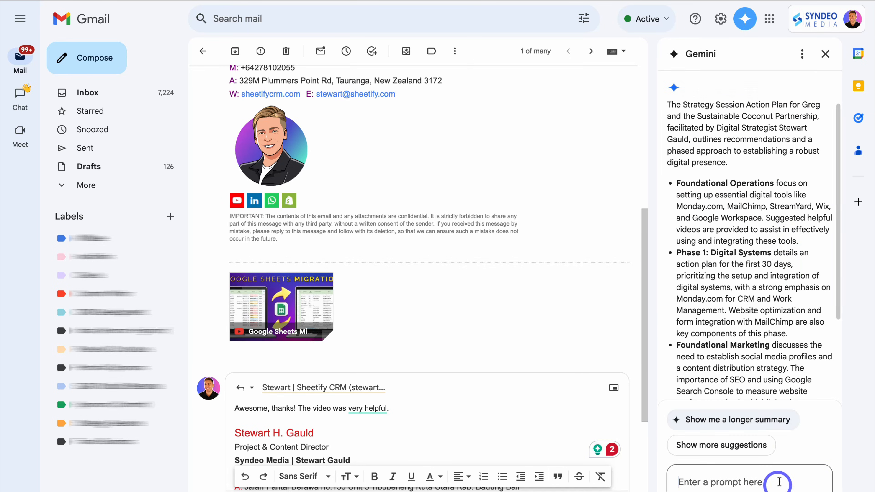
# - Copy Gemini's Sustainable Coconut Partnership roadmap summary and start a new blank message
pyautogui.scroll(2, 781, 263)
pyautogui.scroll(-2, 782, 266)
pyautogui.scroll(-4, 783, 266)
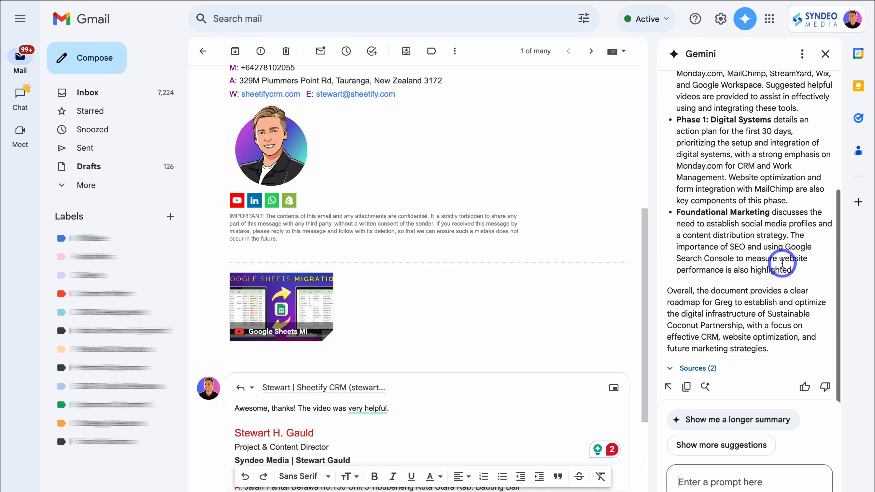
pyautogui.scroll(1, 782, 264)
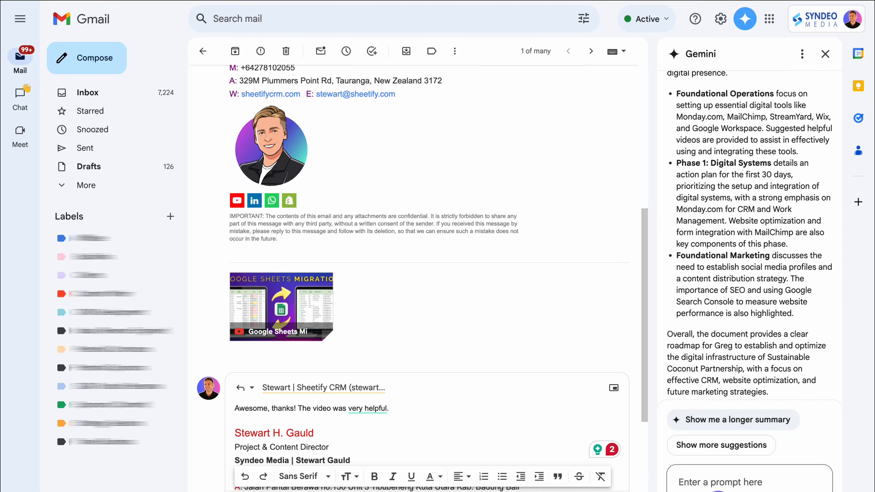
pyautogui.scroll(-1, 719, 396)
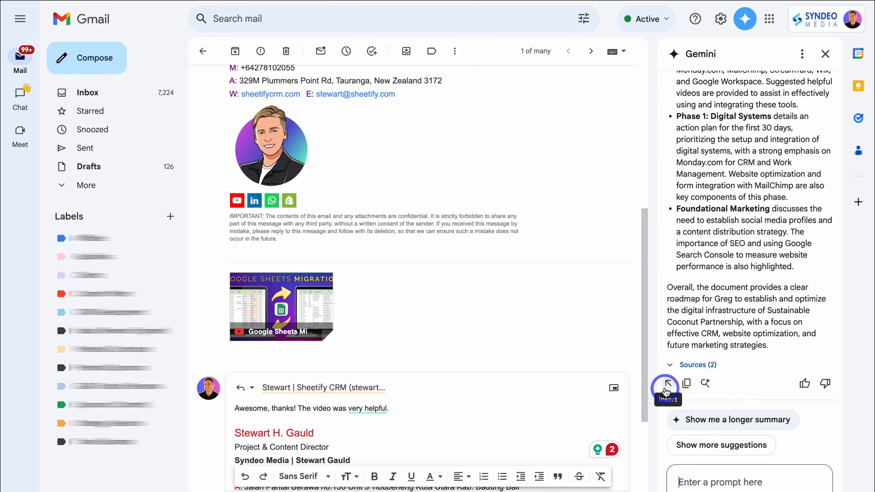
pyautogui.click(687, 384)
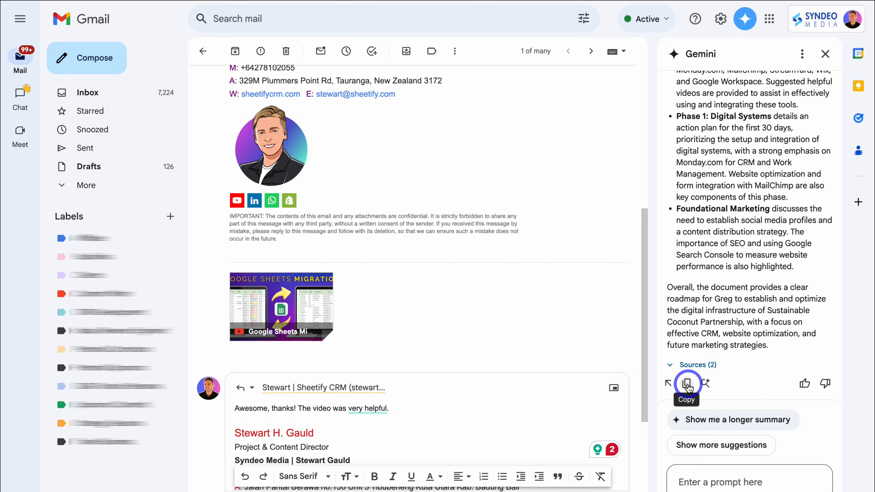
pyautogui.click(97, 58)
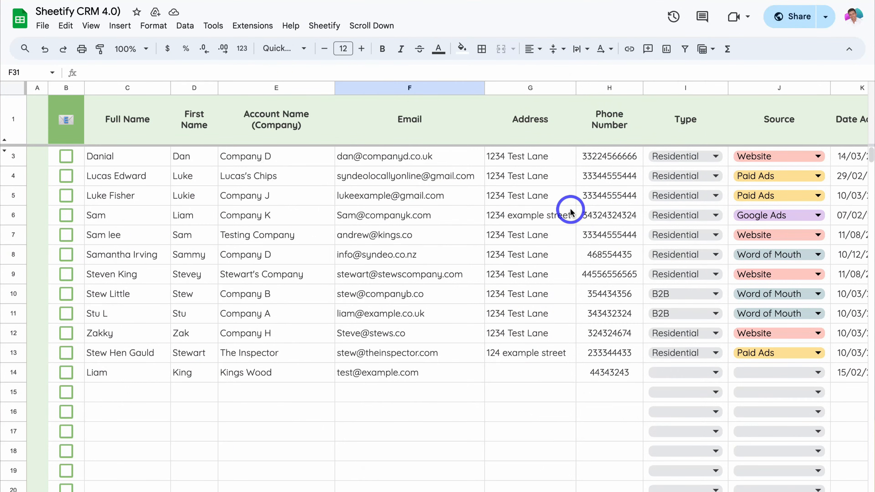
# - Add the Installation 3 row as a Sheetify client task and send payment reminders to ticked contacts
pyautogui.hscroll(5, 566, 209)
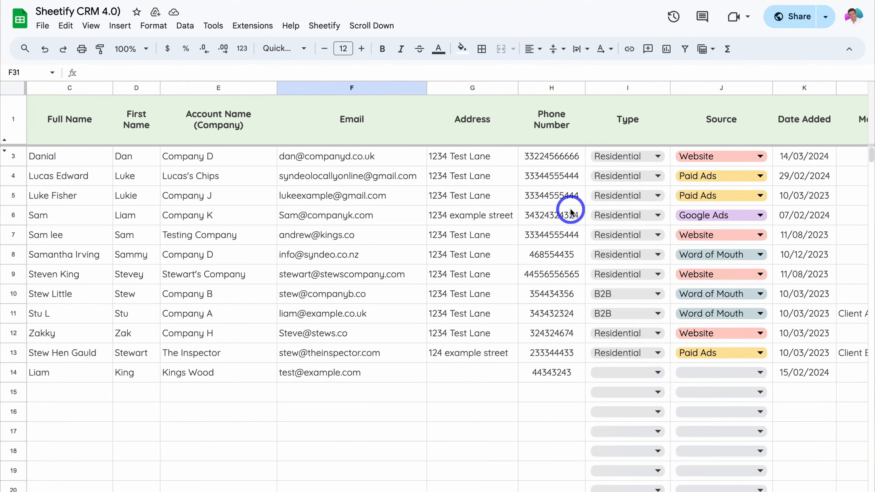
pyautogui.hscroll(5, 570, 212)
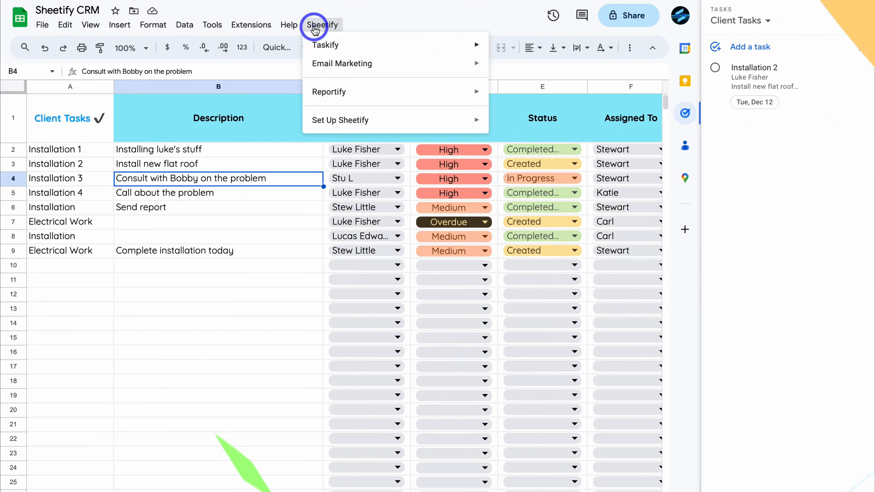
pyautogui.moveTo(358, 49)
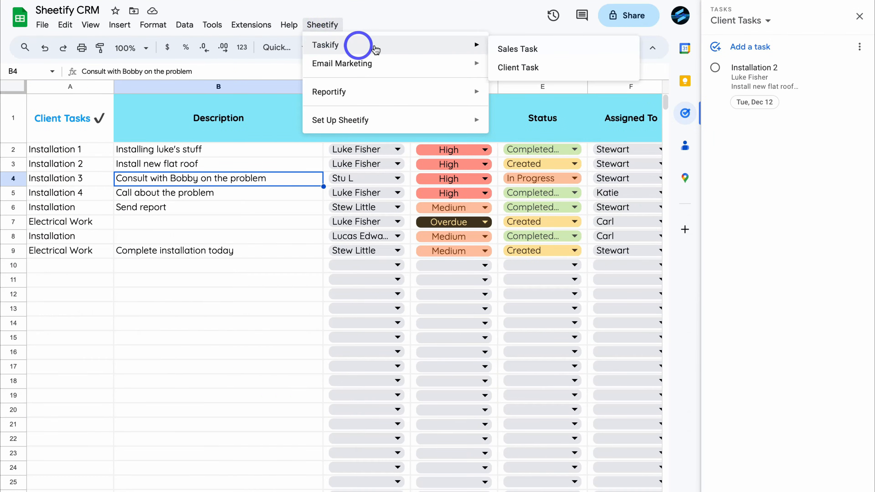
pyautogui.click(524, 68)
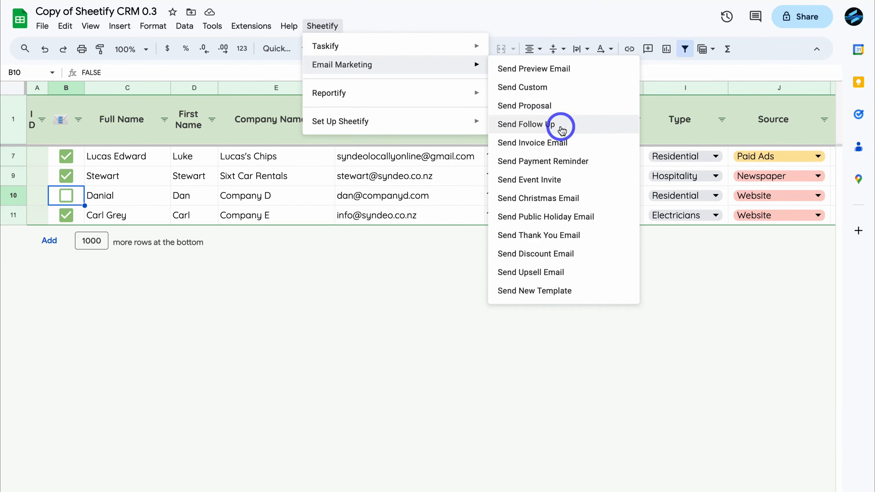
pyautogui.click(586, 161)
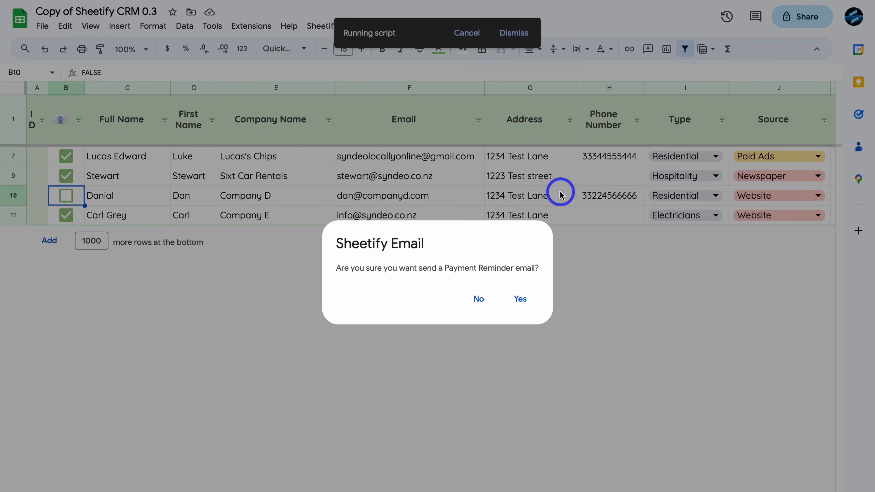
pyautogui.click(520, 299)
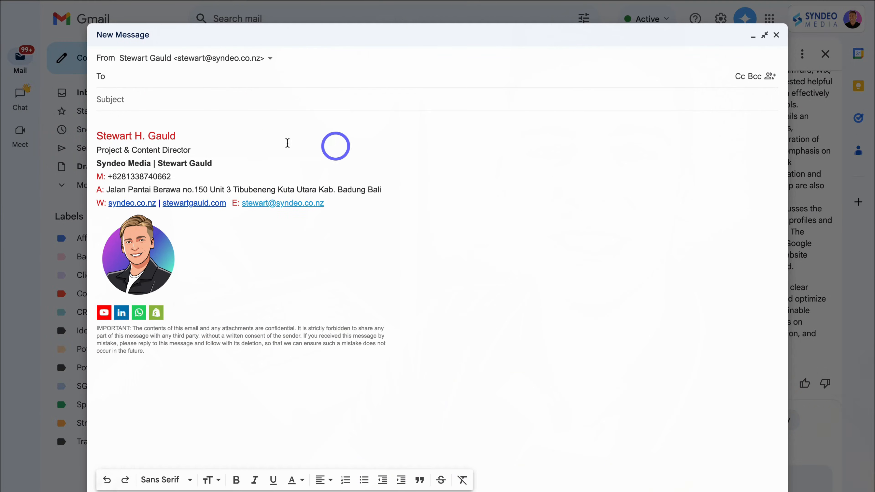
pyautogui.click(131, 110)
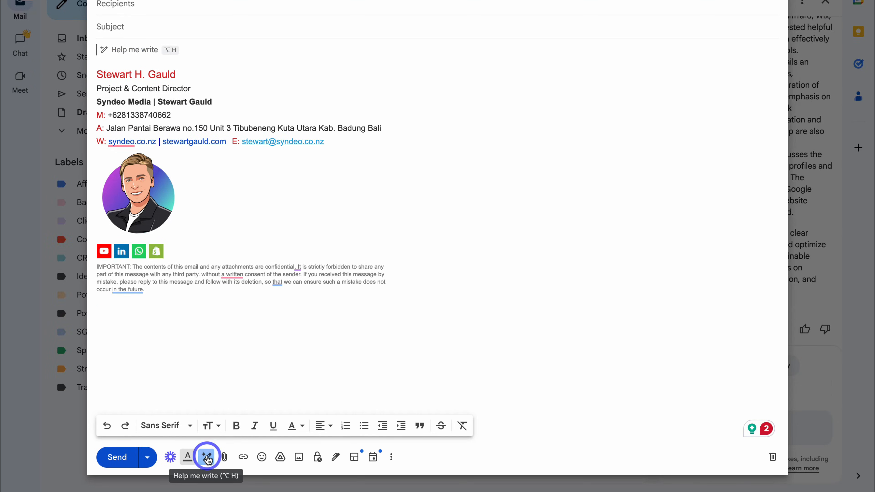
pyautogui.click(207, 457)
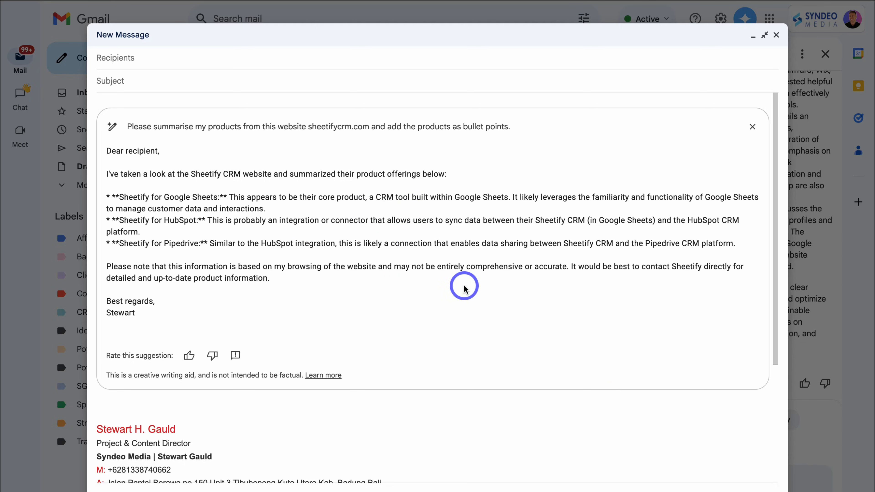
pyautogui.click(752, 127)
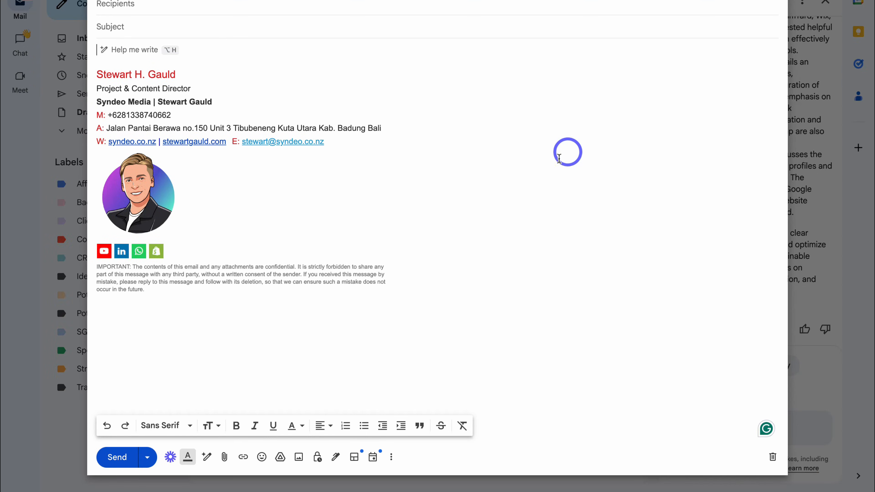
# - Generate a Gemini sales email pitching Sheetify CRM as an all-in-one Google Sheets CRM template, and rate it positively
pyautogui.click(206, 457)
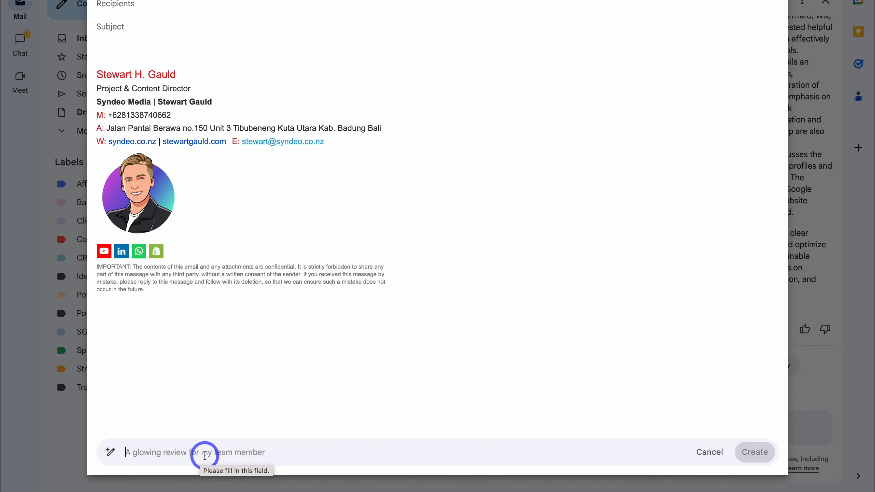
pyautogui.write('Please create a sales email for selling Sheetify CRM (this is our all-in-one Google Sheets CRM template).')
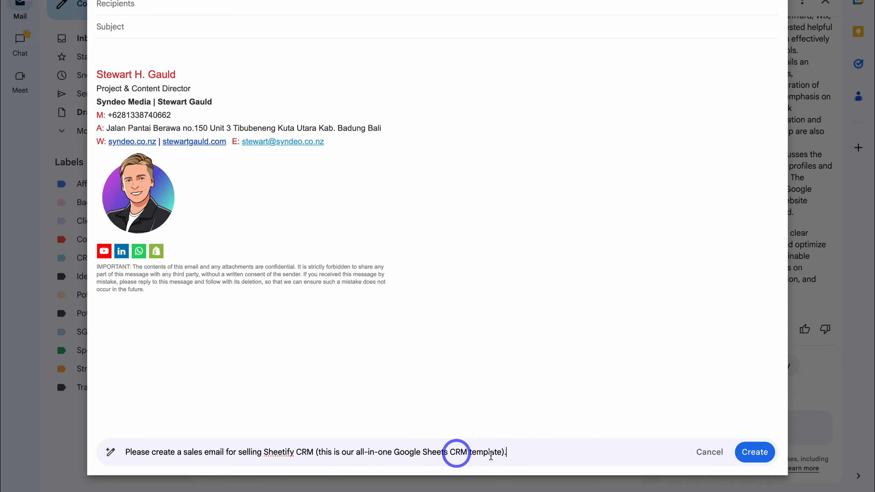
pyautogui.click(754, 450)
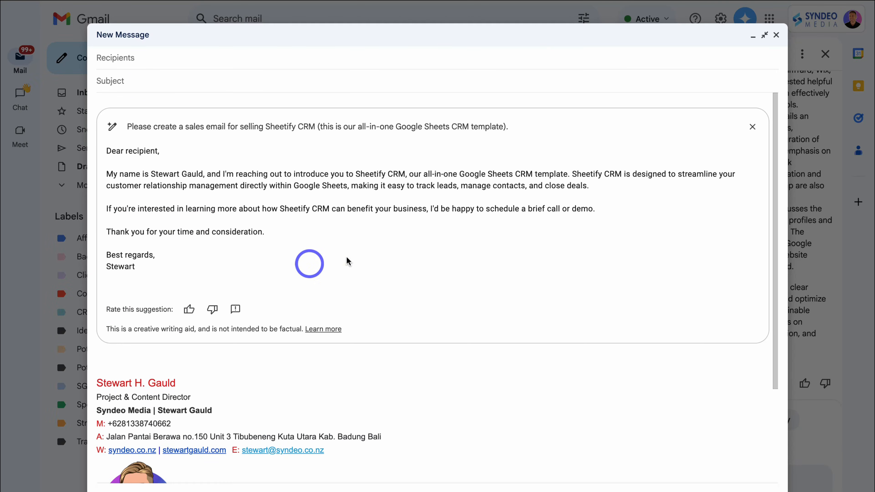
pyautogui.click(189, 310)
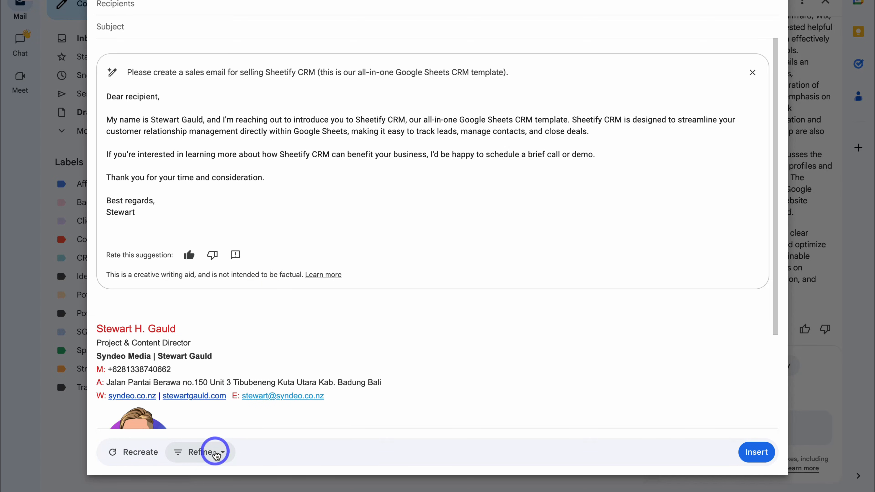
pyautogui.click(215, 453)
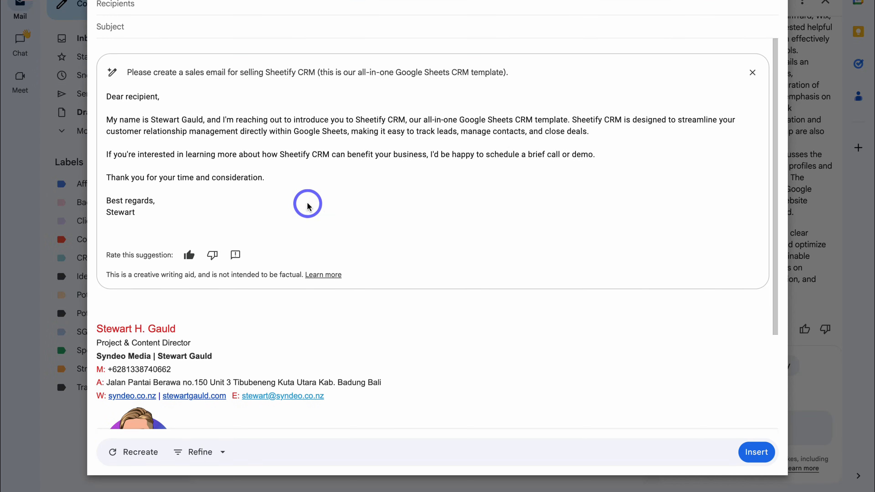
pyautogui.click(756, 452)
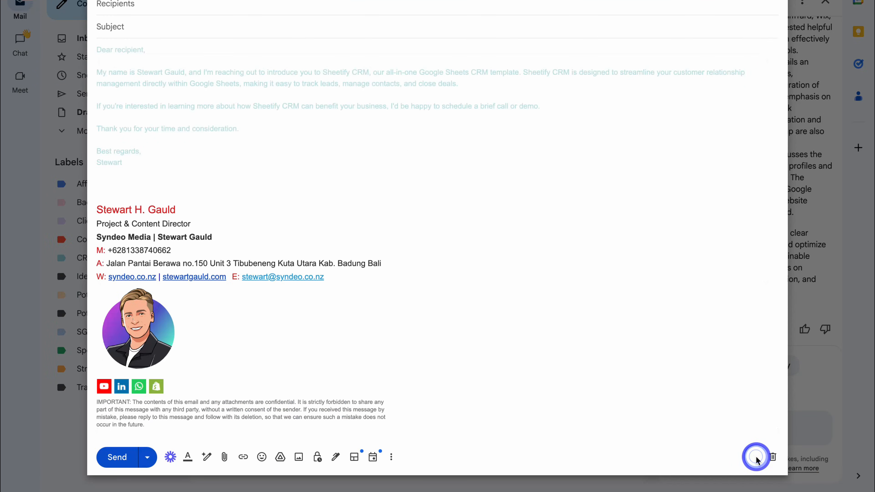